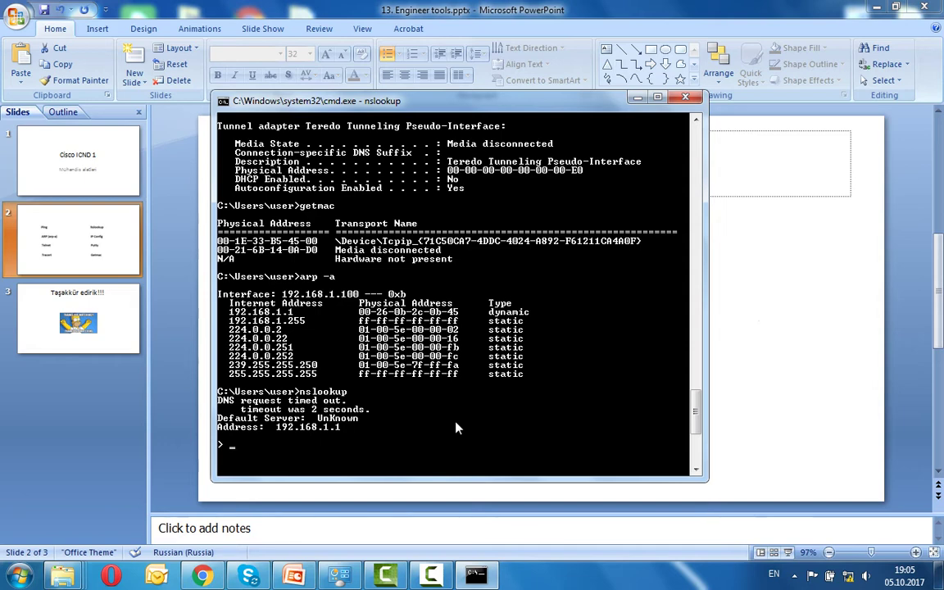
- Minimize the Command Prompt and PowerPoint windows, then launch putty.exe from the desktop
click(638, 97)
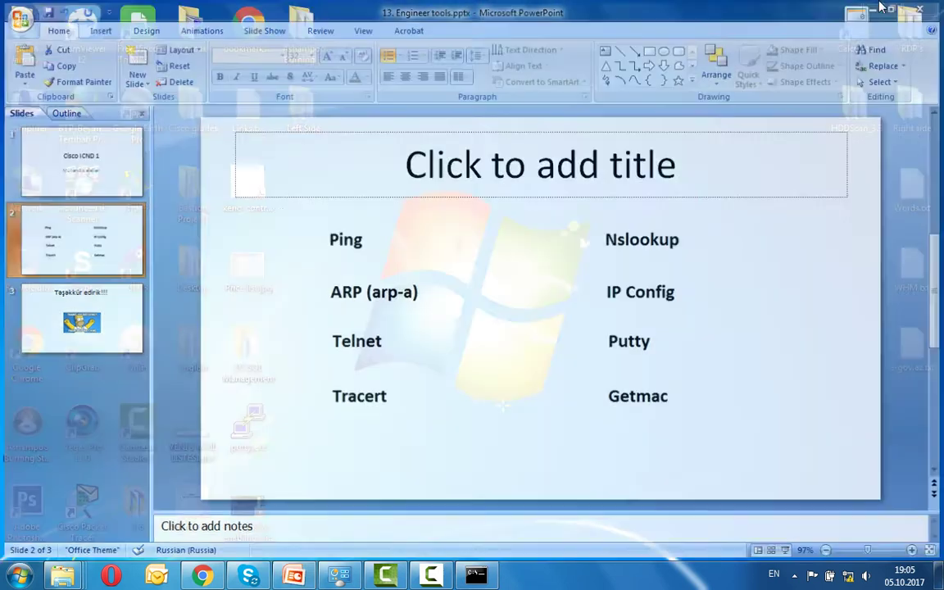
click(876, 7)
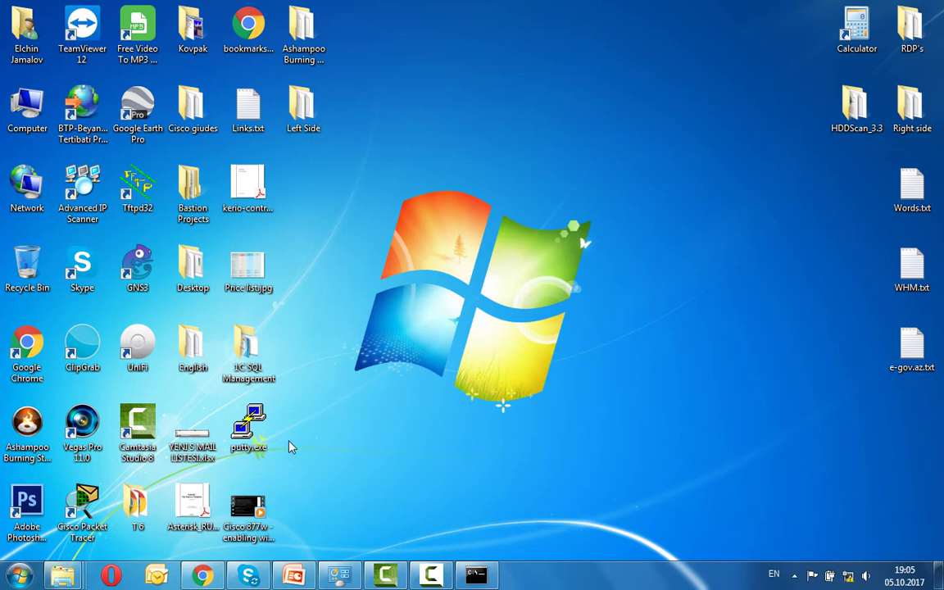
double_click(249, 426)
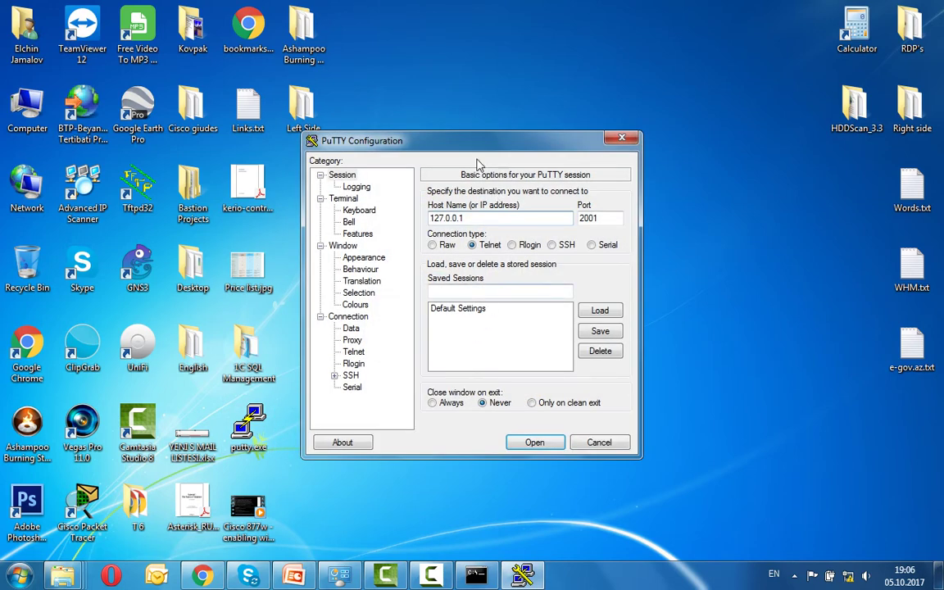
drag(436, 137, 454, 101)
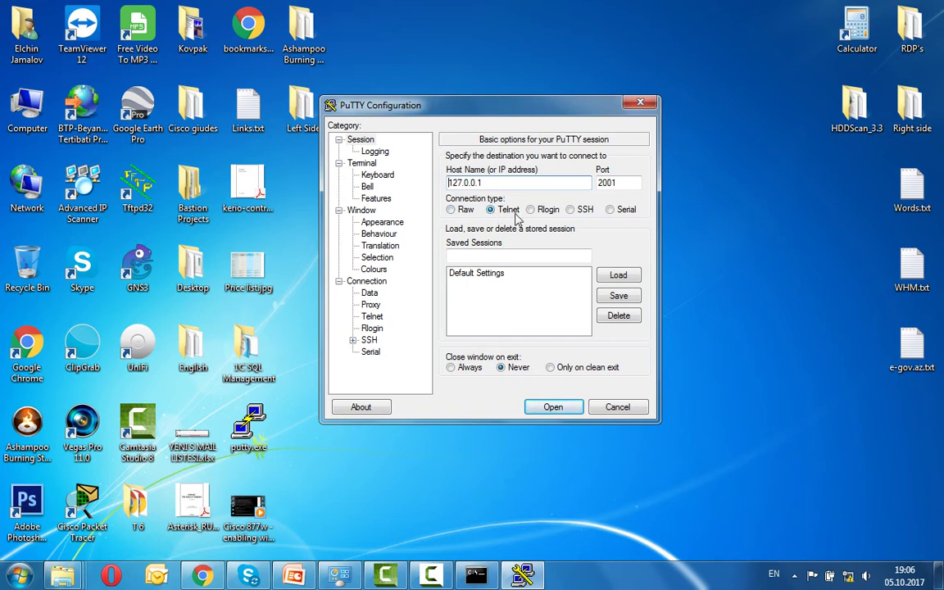
- Compare the Serial and Telnet connection types, then open a Telnet session to 192.168.1.1 on port 23
click(610, 210)
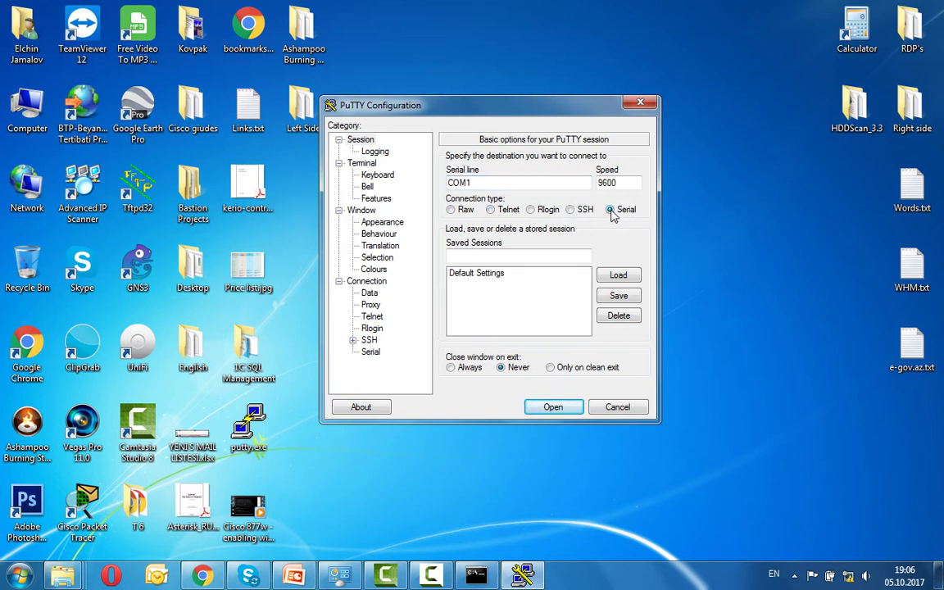
click(490, 210)
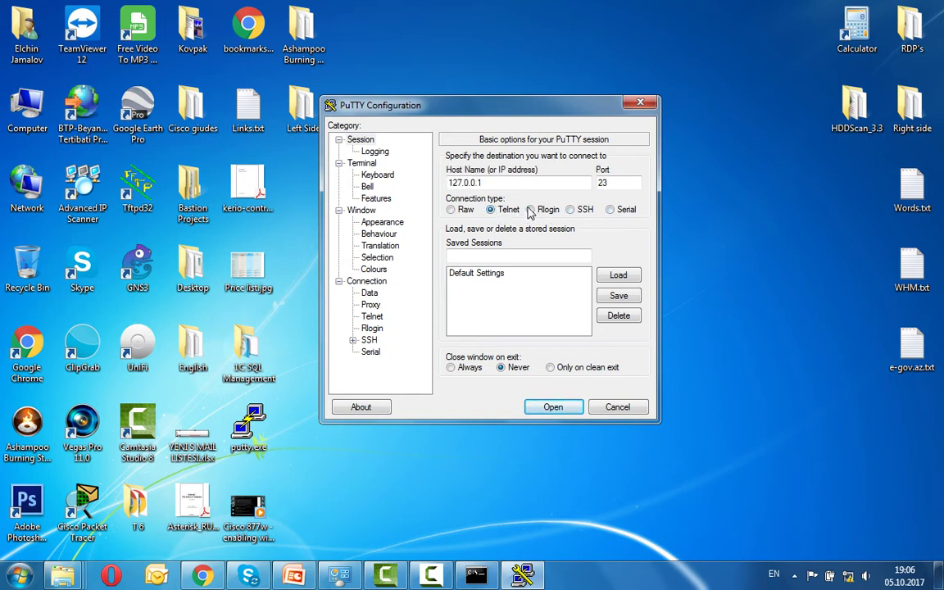
click(623, 183)
key(shift+Tab)
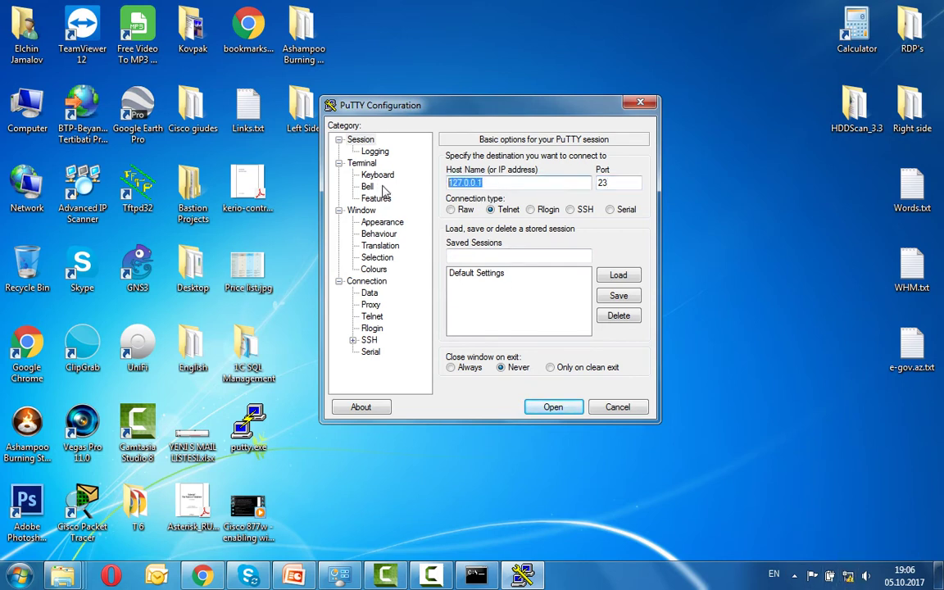
text(192.168.1)
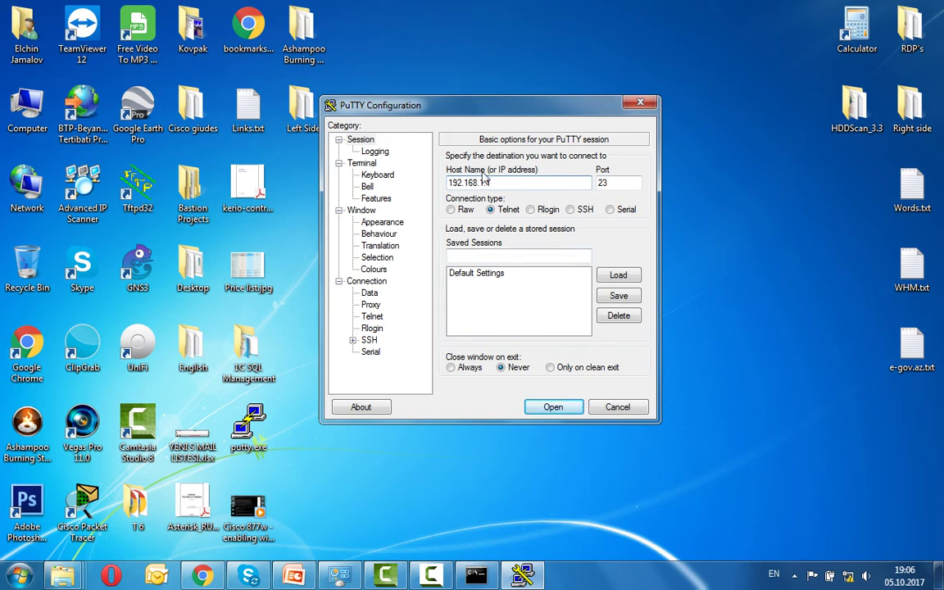
click(552, 405)
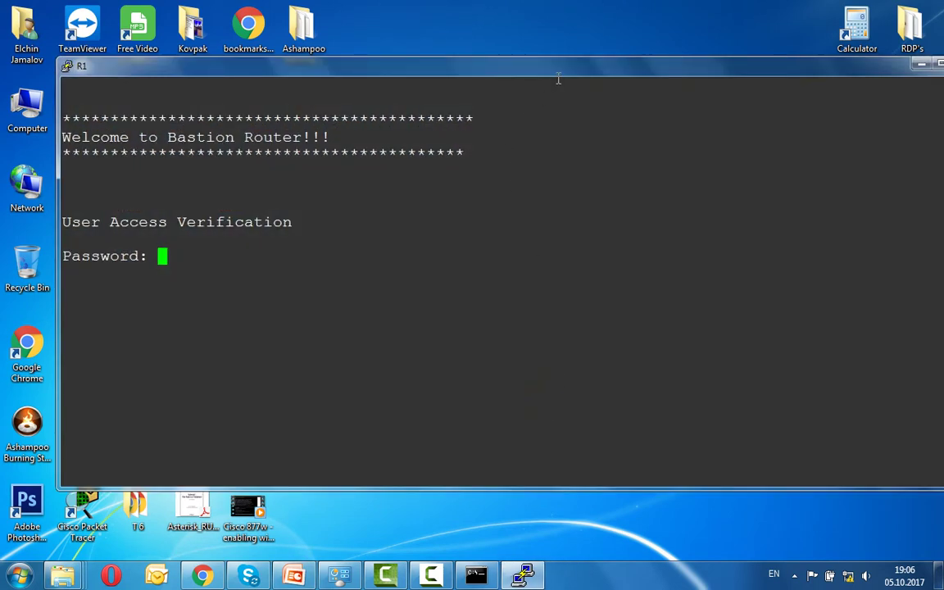
- Maximize the terminal, log in with the router's access password, and enter privileged mode with enable and its password
double_click(562, 72)
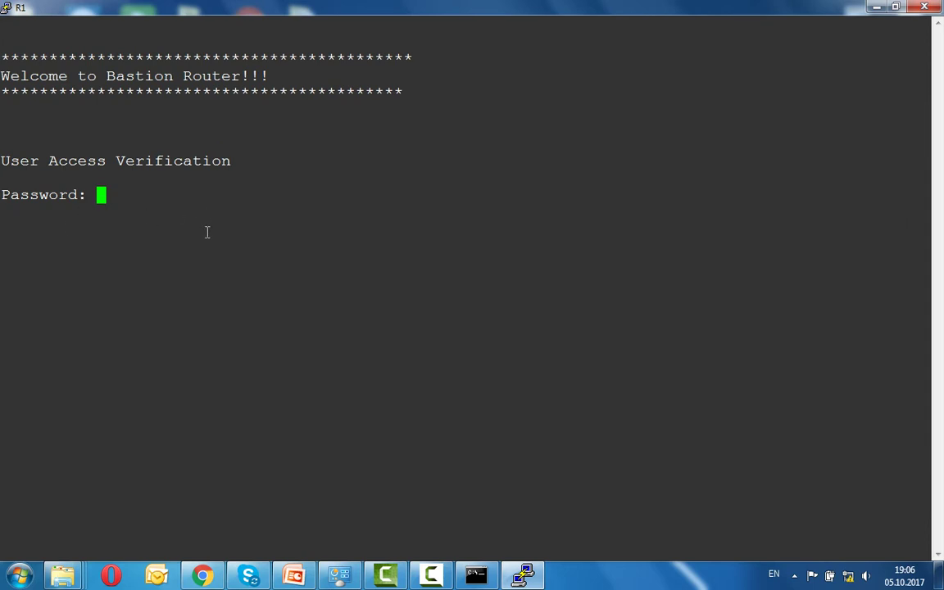
key(Return)
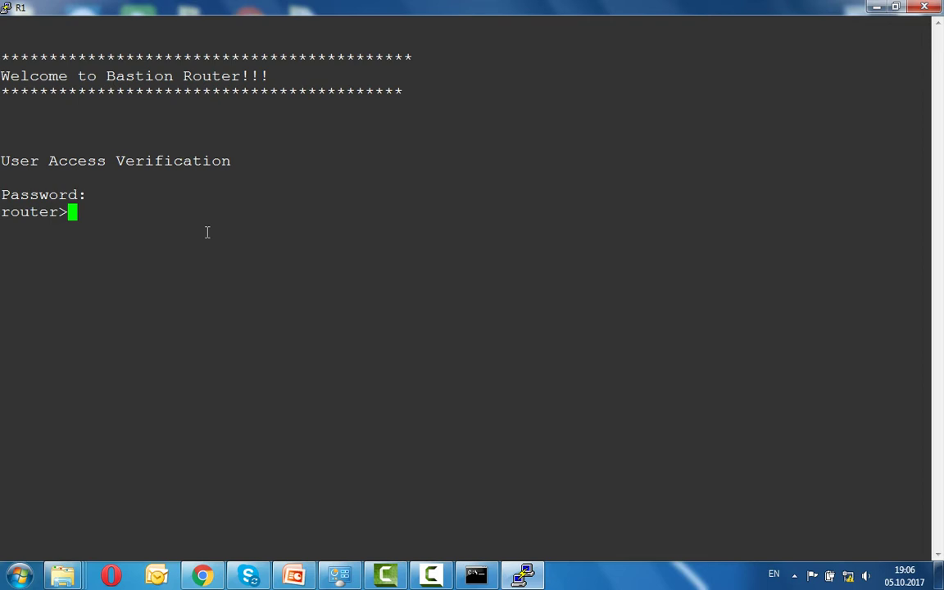
text(enable)
key(Return)
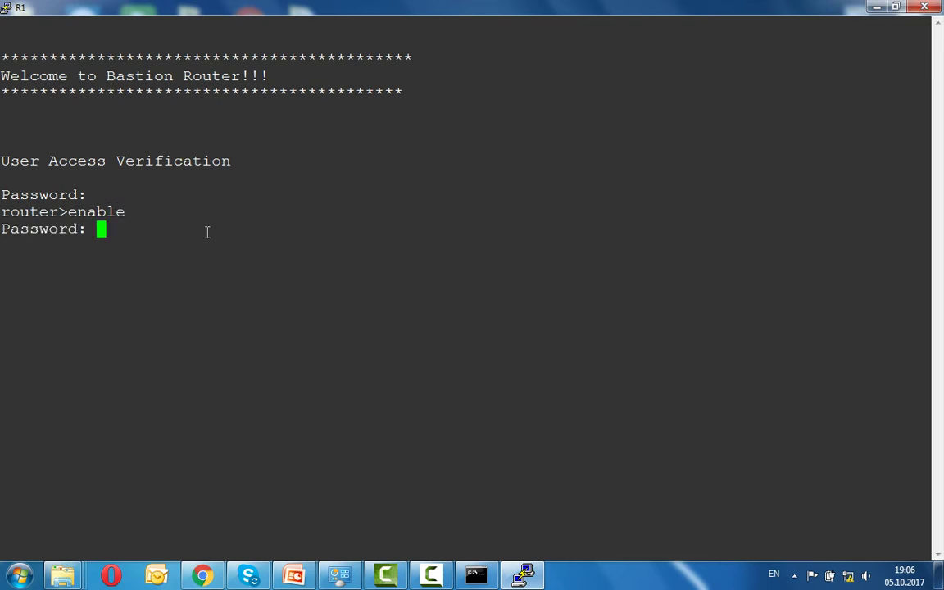
key(Return)
- Enter the router's global configuration mode with config t, correcting the mistyped command
text(conmfig t)
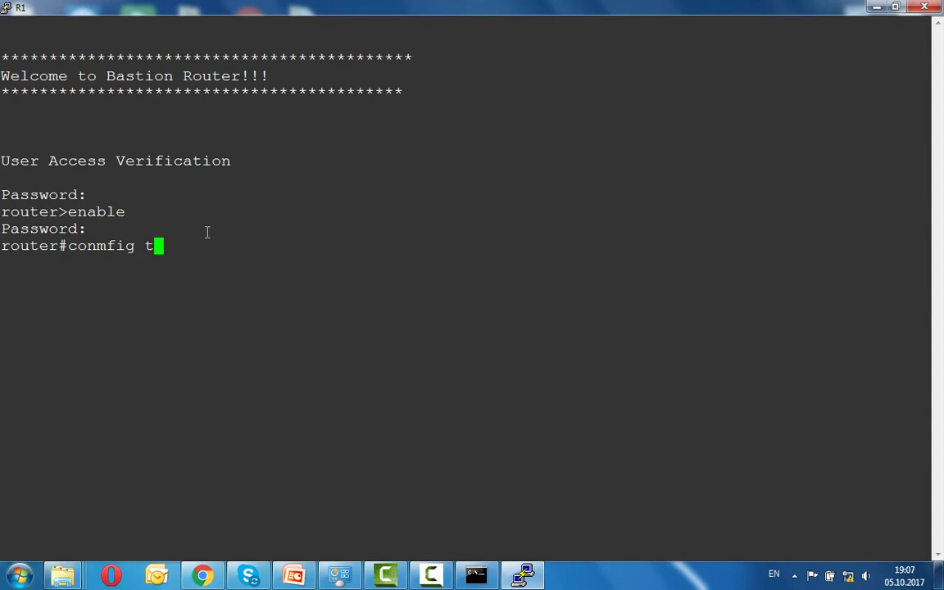
key(Return)
key(Up)
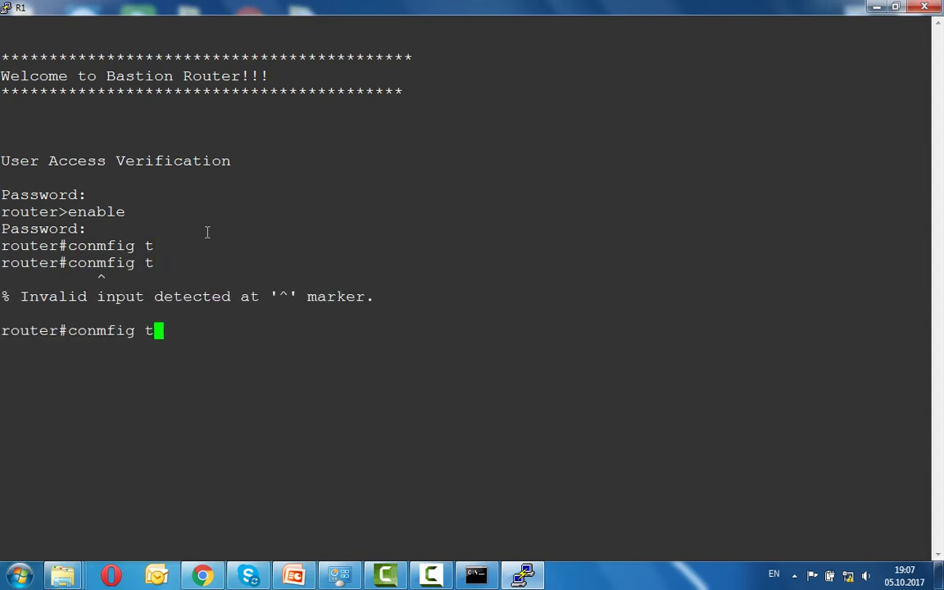
key(BackSpace)
text(t)
key(Tab)
key(Left)
key(Left)
key(Left)
key(Left)
key(Left)
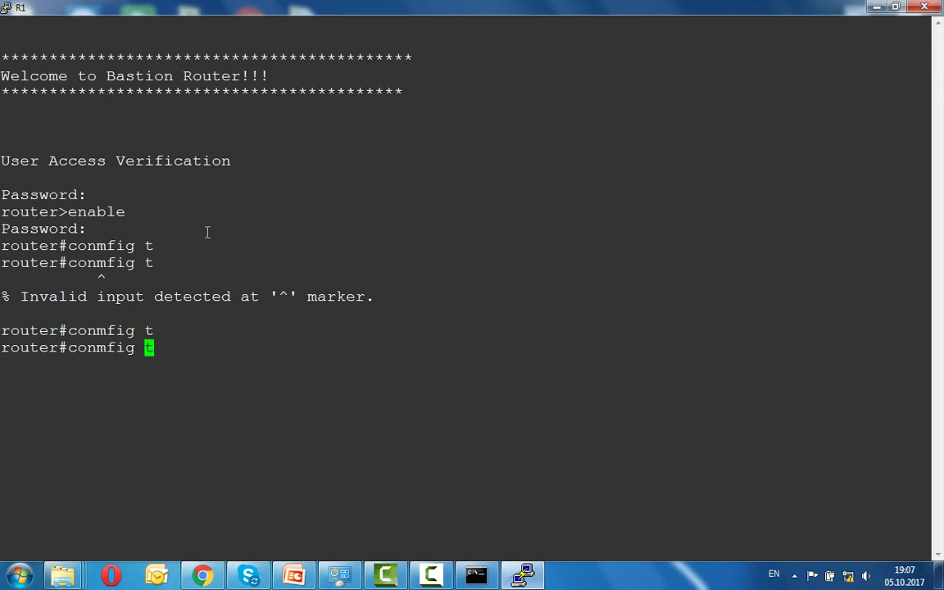
key(BackSpace)
key(Return)
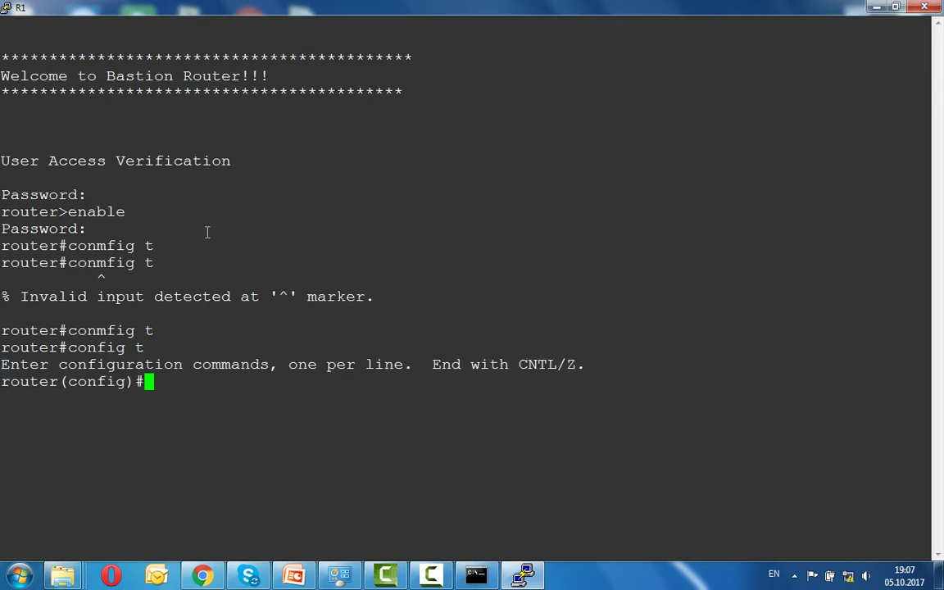
- Leave configuration mode with exit and close the Telnet session window
text(exit)
key(Return)
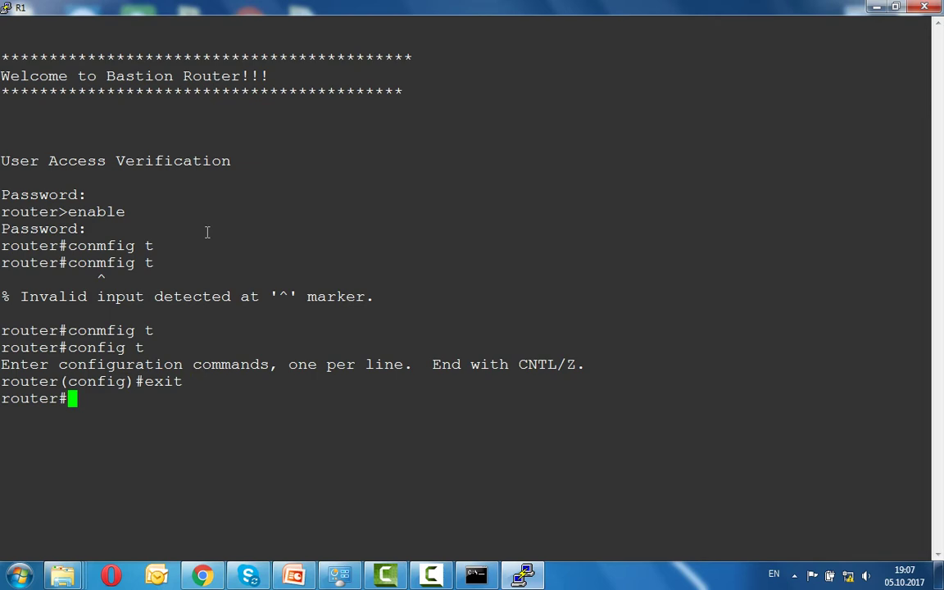
key(alt+F4)
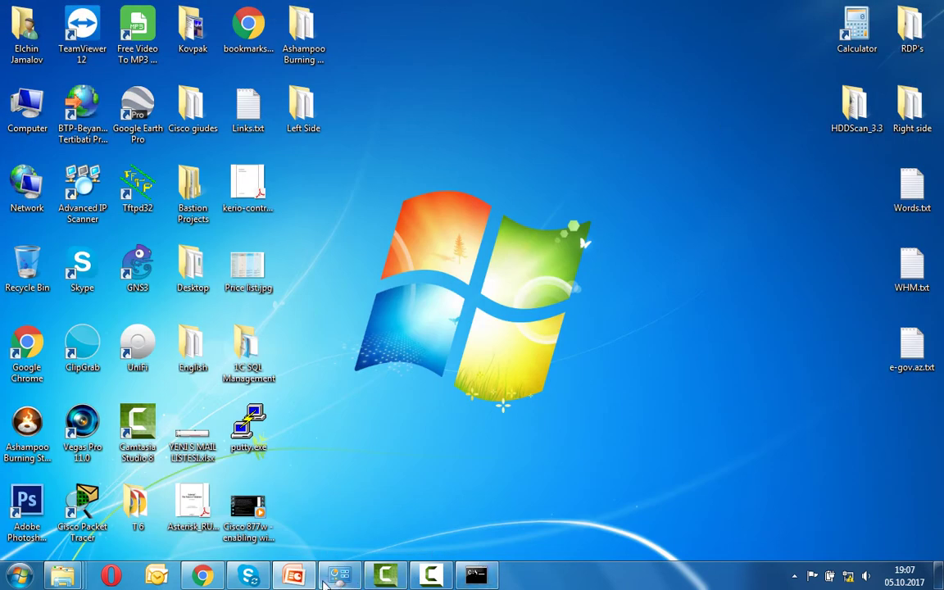
click(295, 576)
click(295, 576)
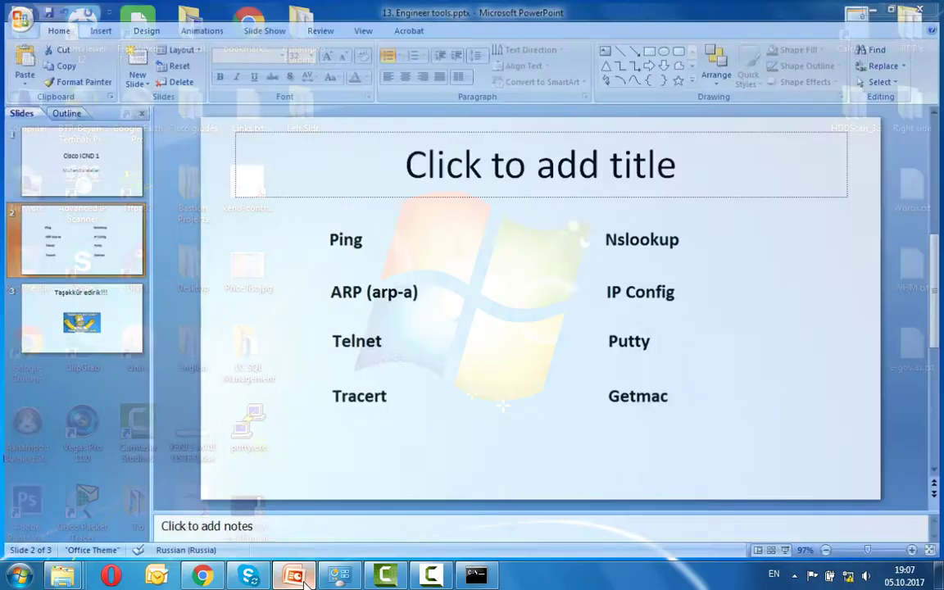
mouse_move(478, 581)
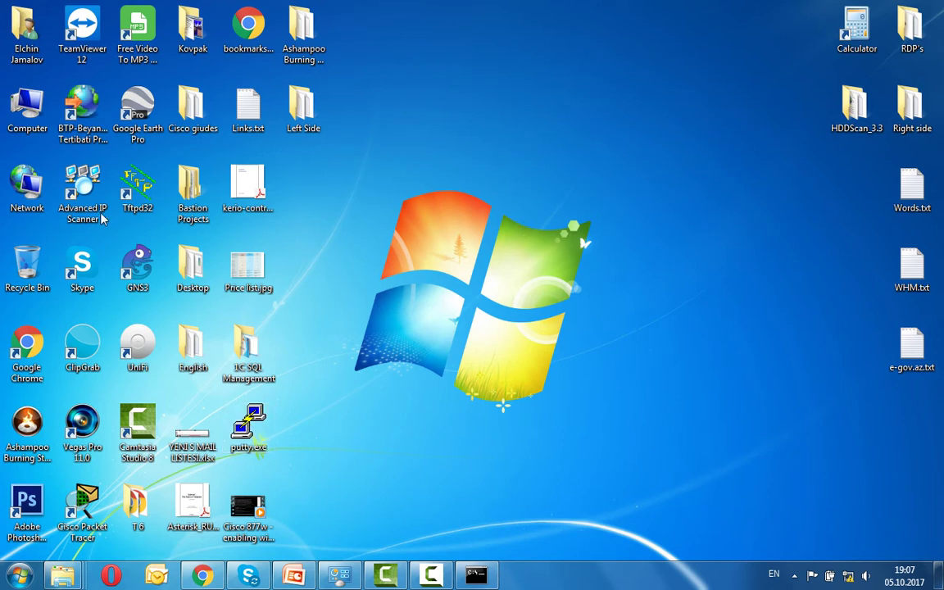
- Open Device Manager in Computer Management, examine the Network adapters and Ports (COM & LPT) categories, and close the window
right_click(25, 100)
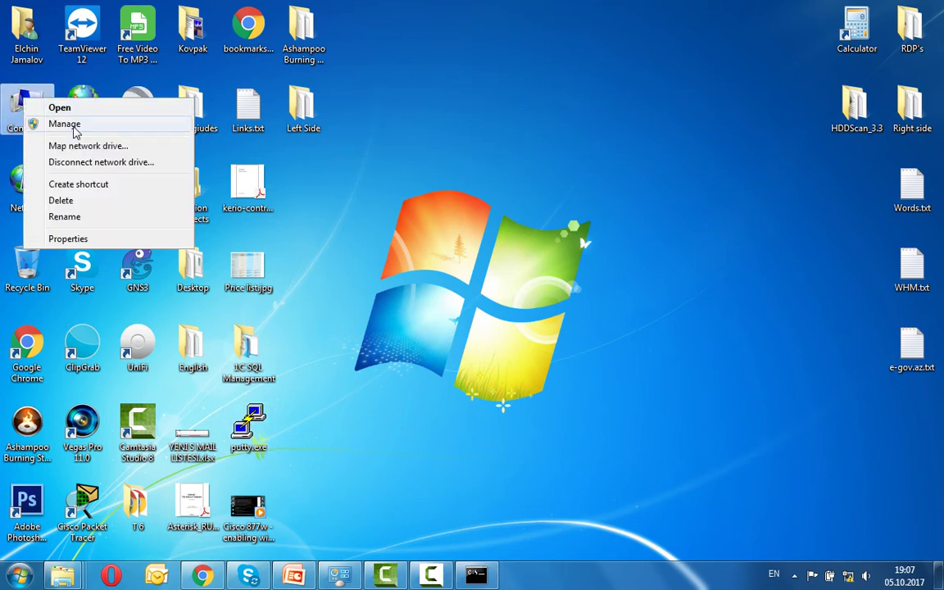
click(66, 122)
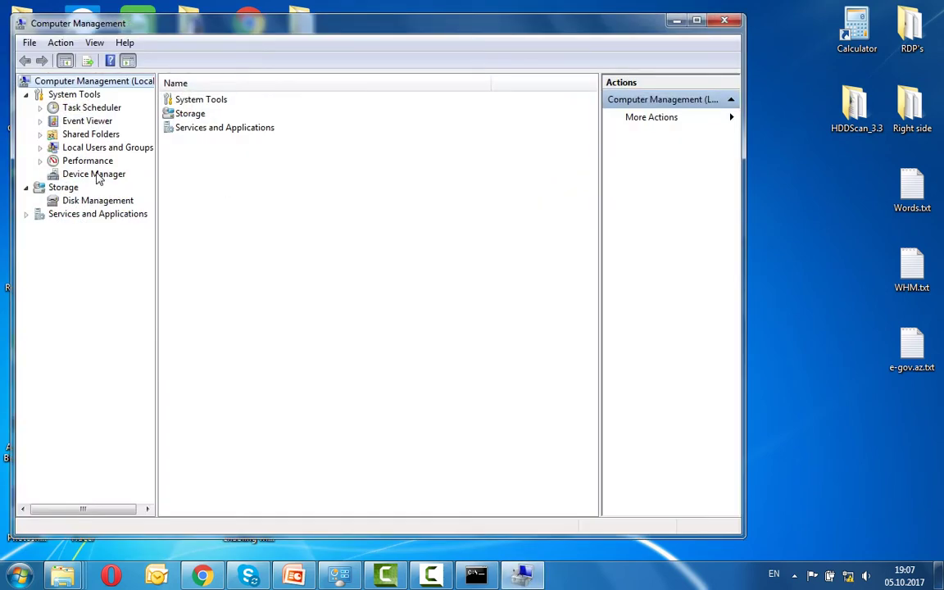
click(95, 175)
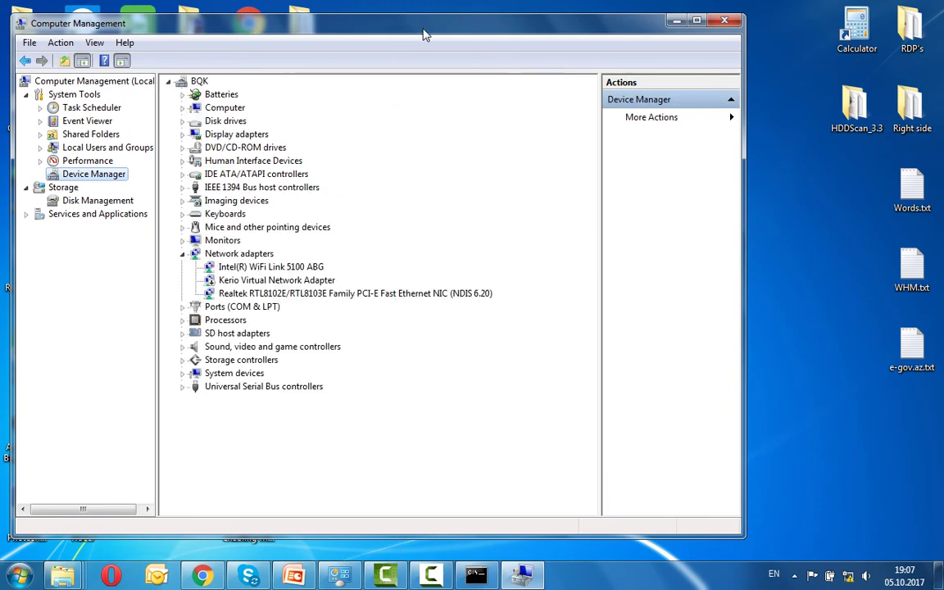
drag(421, 32, 479, 25)
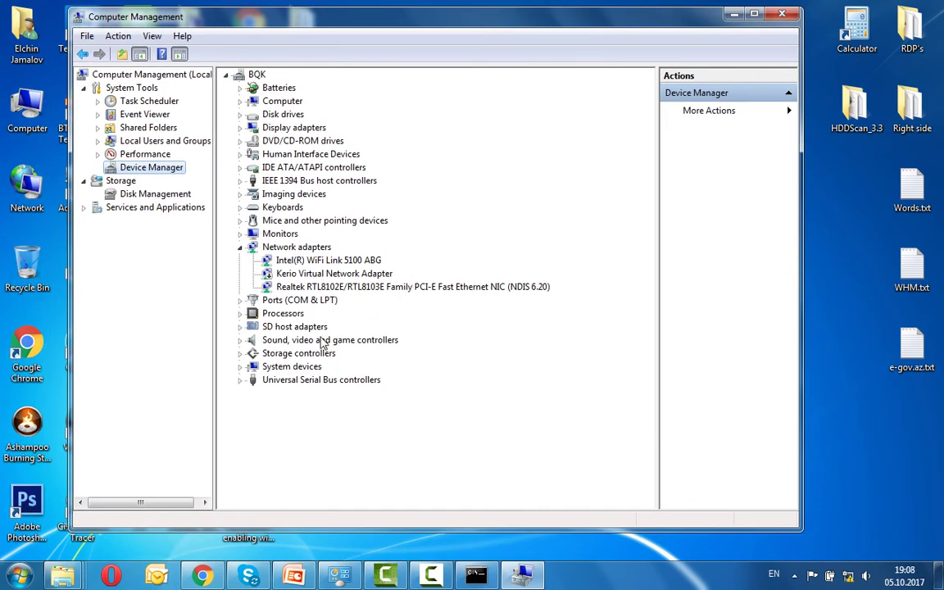
click(238, 247)
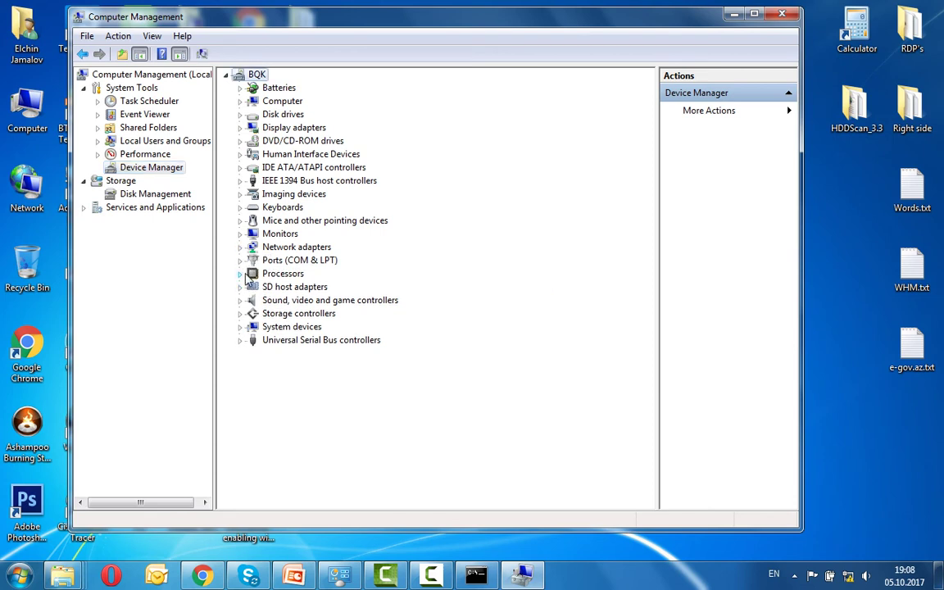
click(240, 260)
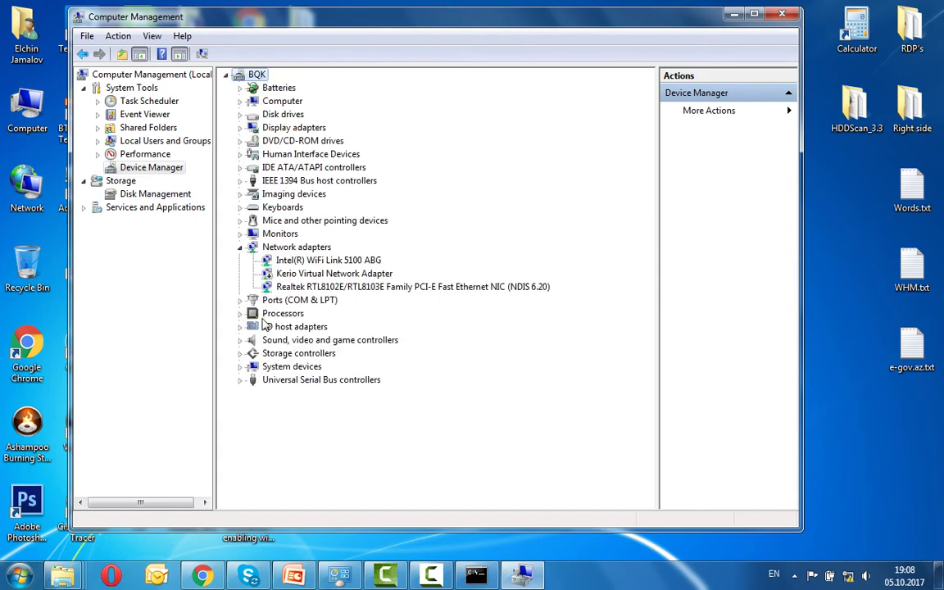
click(782, 14)
- Relaunch PuTTY, open a Serial connection to the router at speed 9600, and maximize the terminal
double_click(246, 422)
click(592, 245)
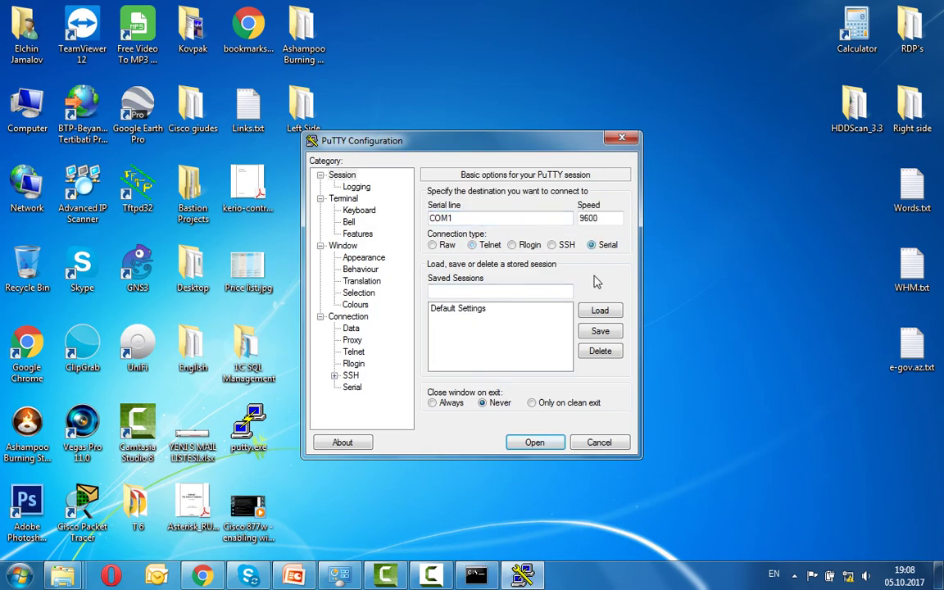
click(469, 220)
key(Return)
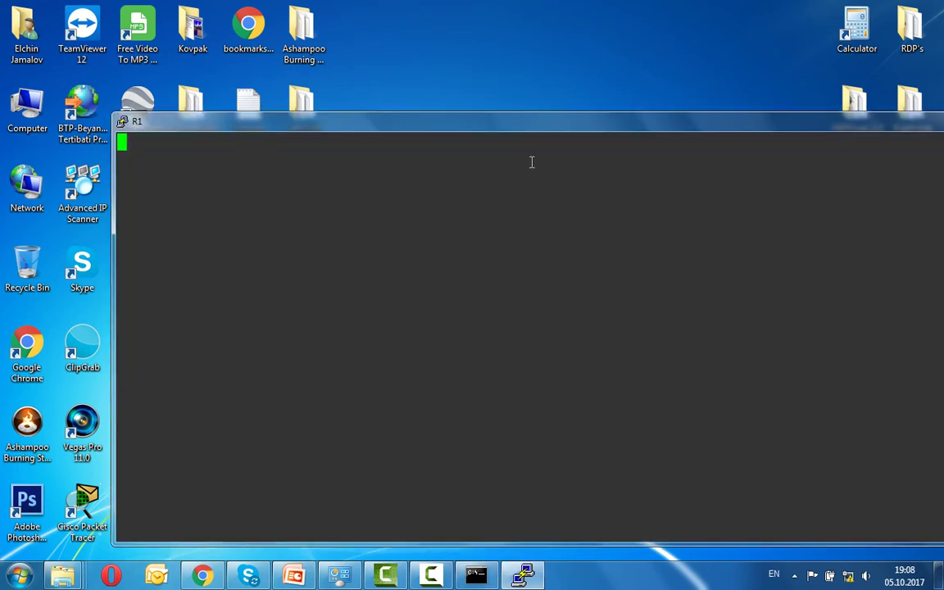
drag(586, 130, 521, 110)
double_click(539, 110)
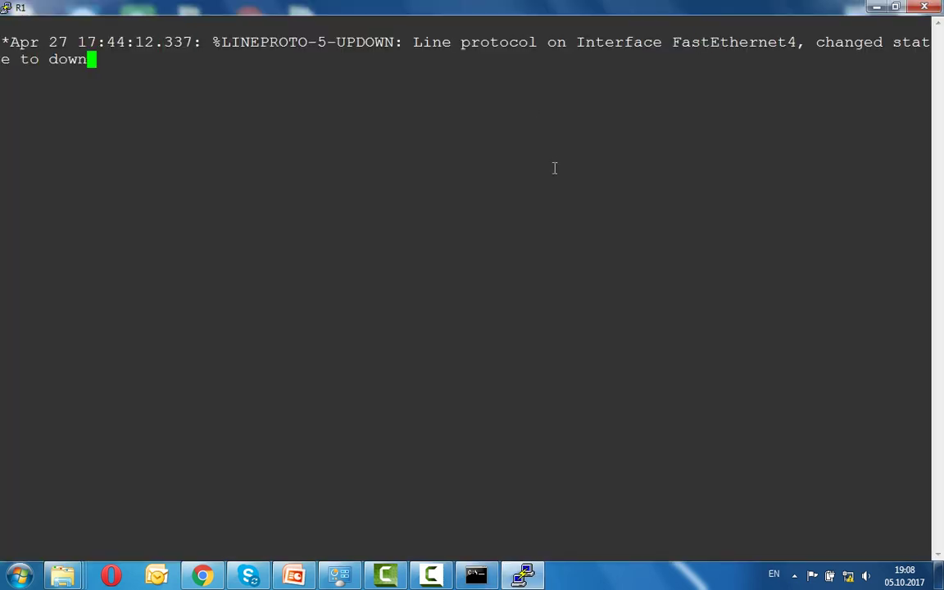
- Log in on the serial console with the router's access password and enter privileged mode with enable
key(Return)
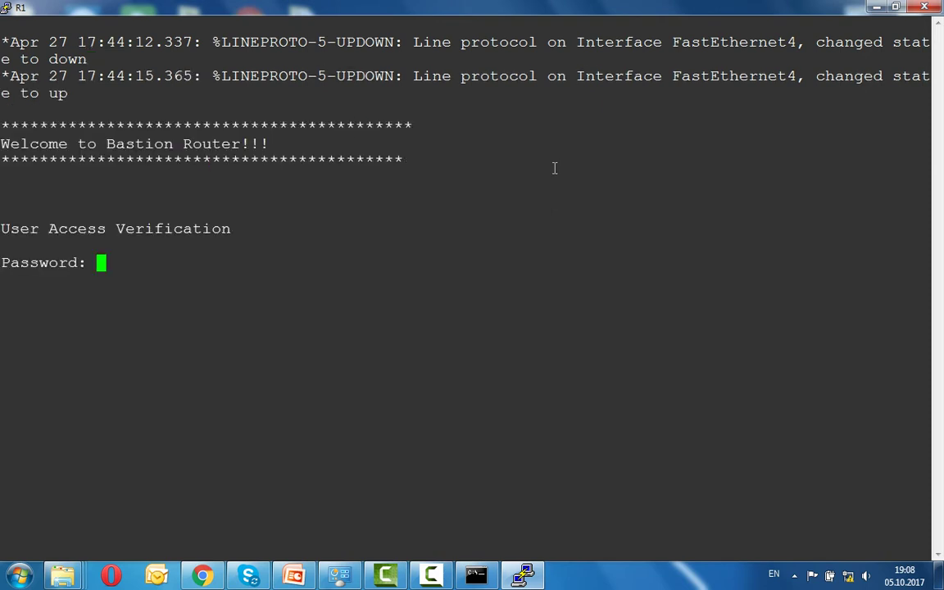
key(Return)
text(enable)
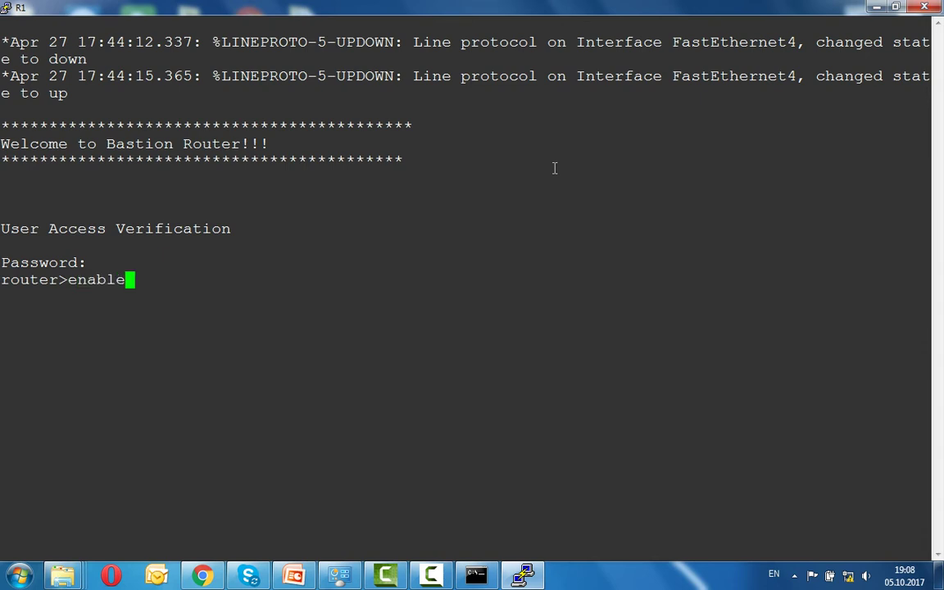
key(Return)
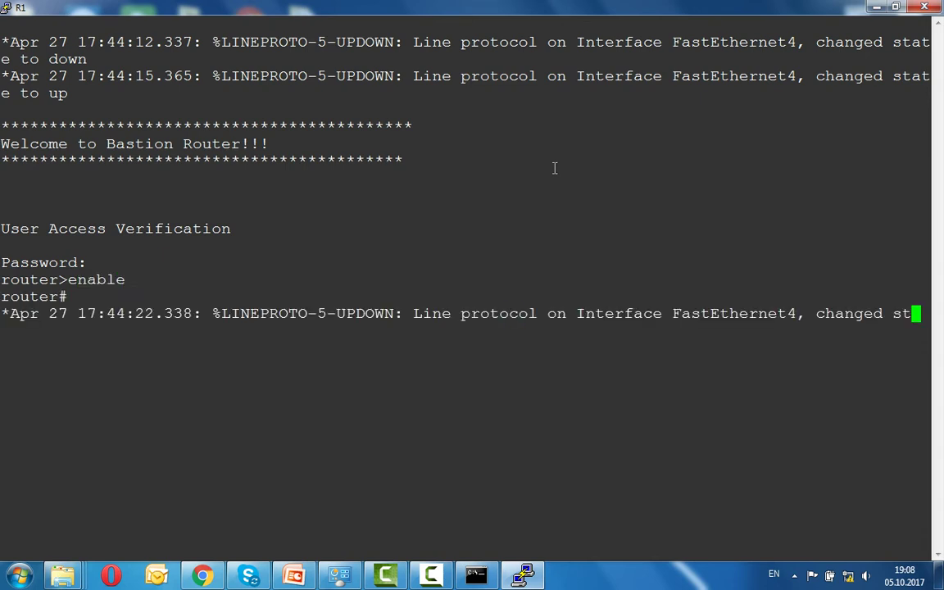
key(Return)
- Enter global configuration mode over the serial console with config terminal and add a few blank prompt lines
text(config t)
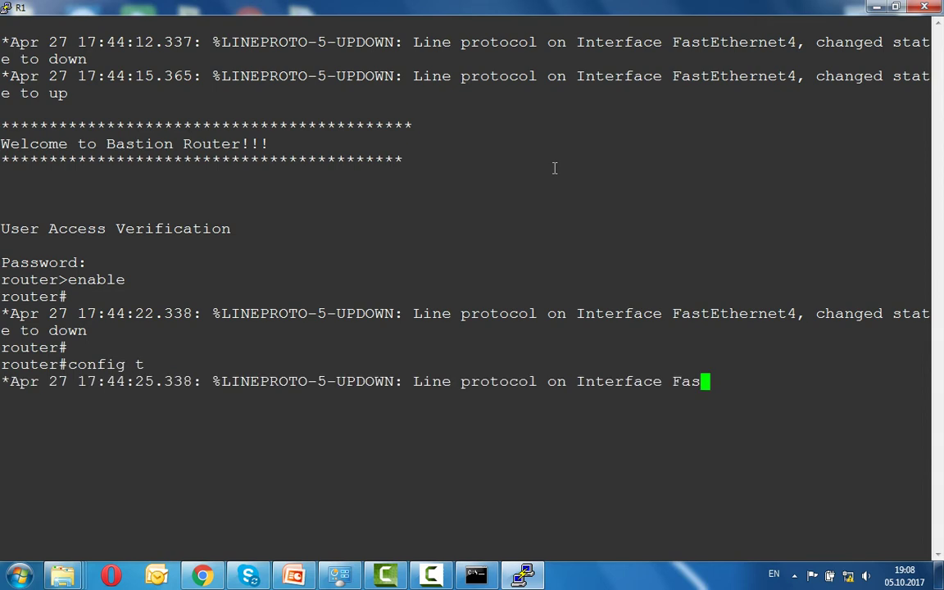
key(Tab)
key(Return)
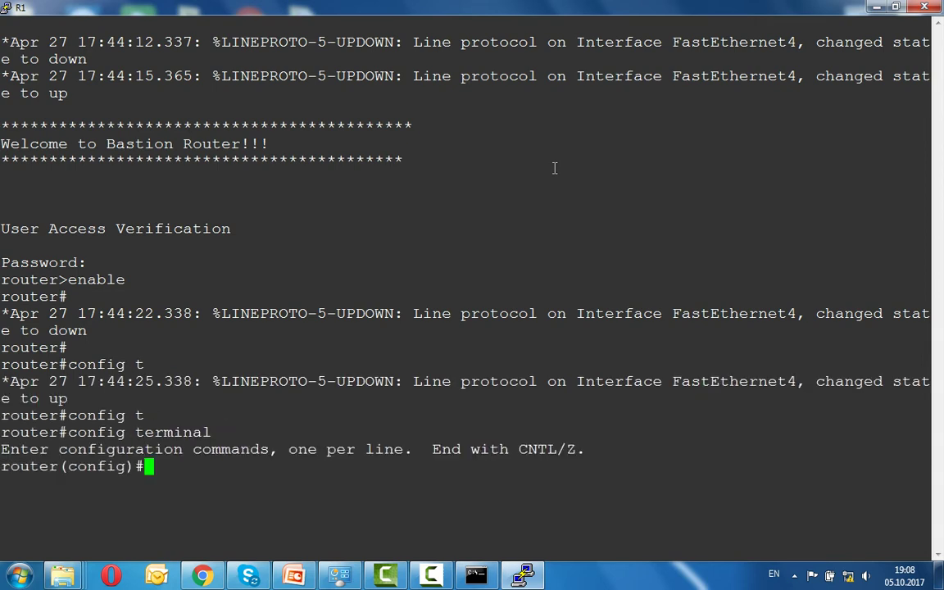
key(Return)
key(Return)
key(Return)
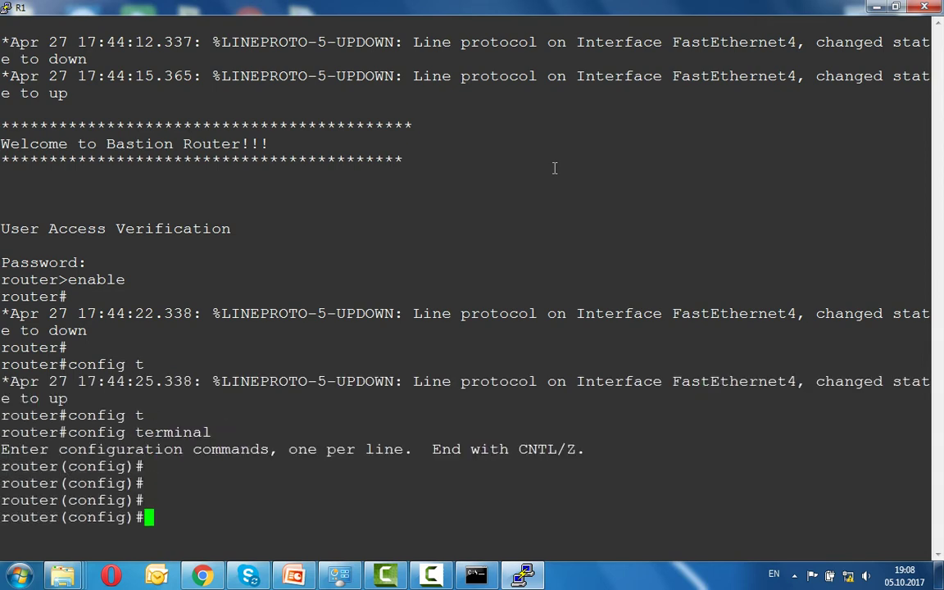
- Leave configuration mode, close the router's serial console session, and return to the engineer tools slide in PowerPoint
key(ctrl+z)
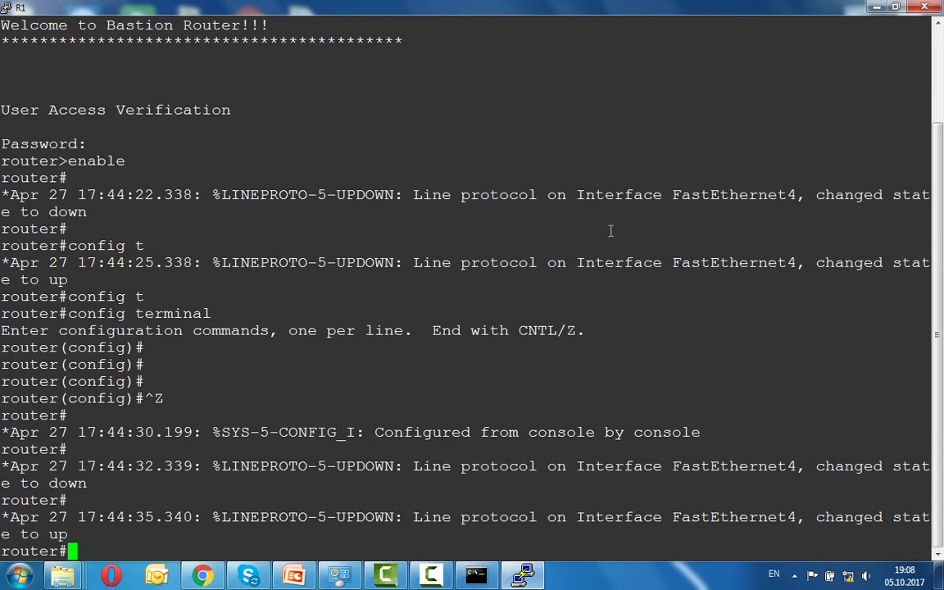
click(927, 7)
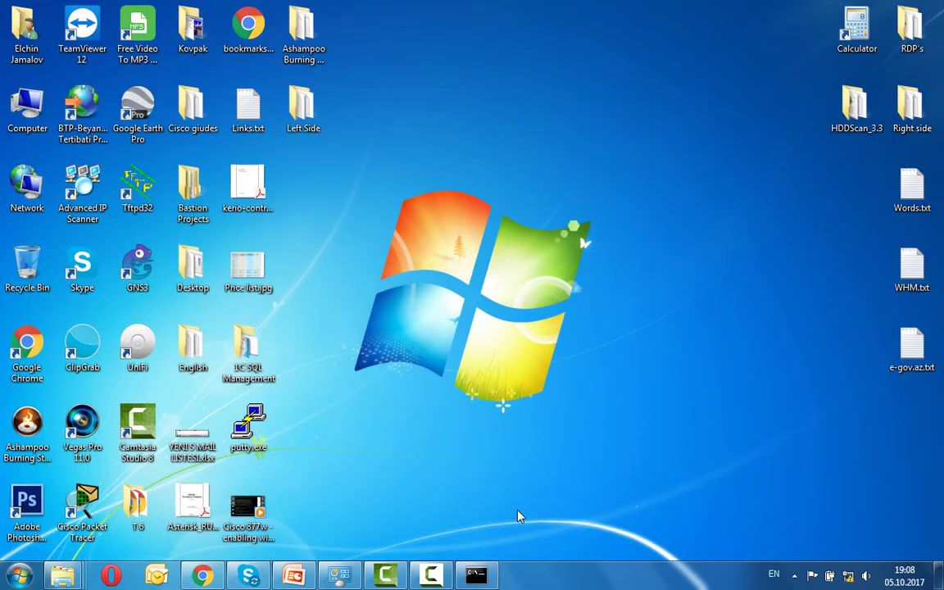
click(295, 576)
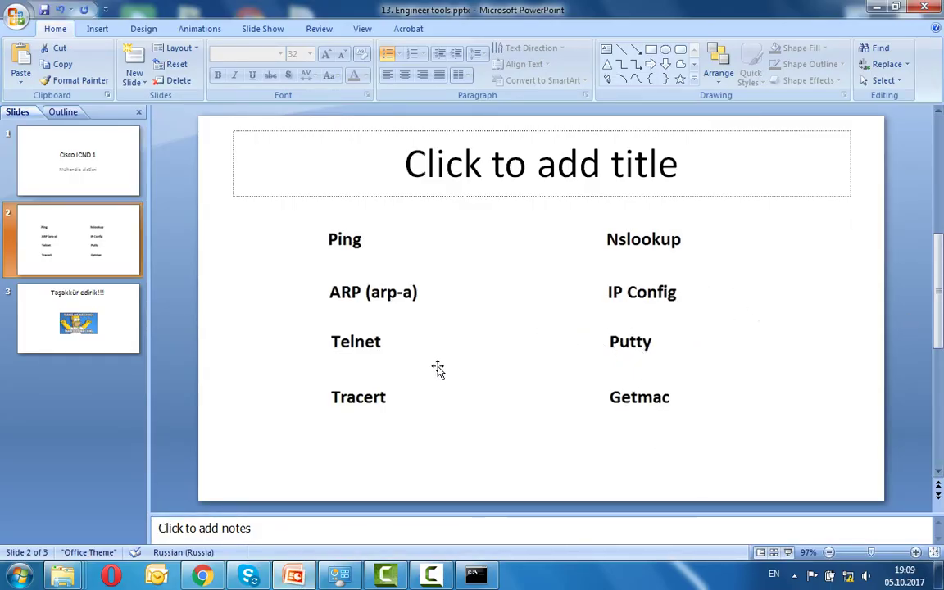
- Minimize the presentation and check the current wireless network connection status from the desktop
click(875, 8)
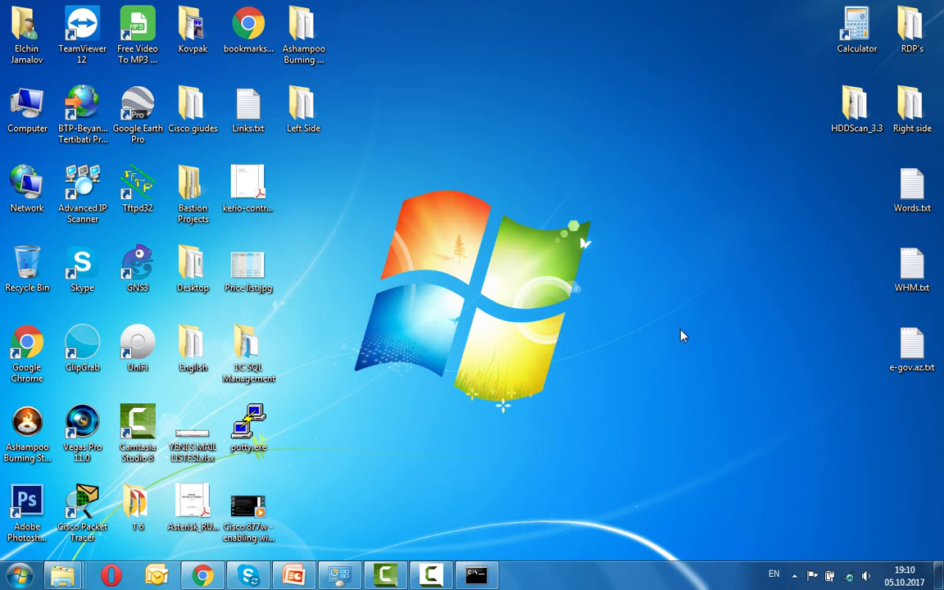
click(849, 577)
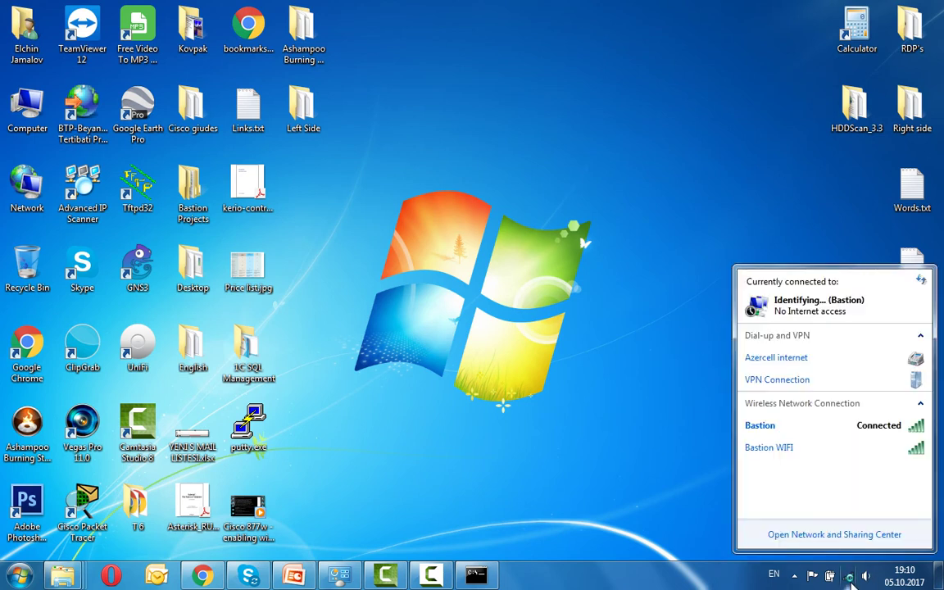
click(456, 416)
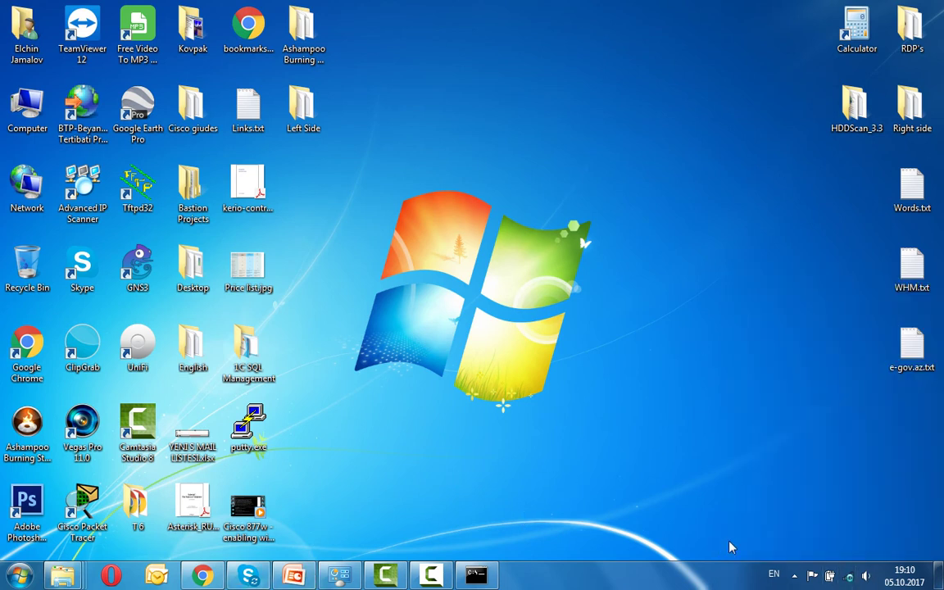
- Switch to the Network Connections window, disable and re-enable the Wireless Network Connection adapter, and close the window
click(342, 577)
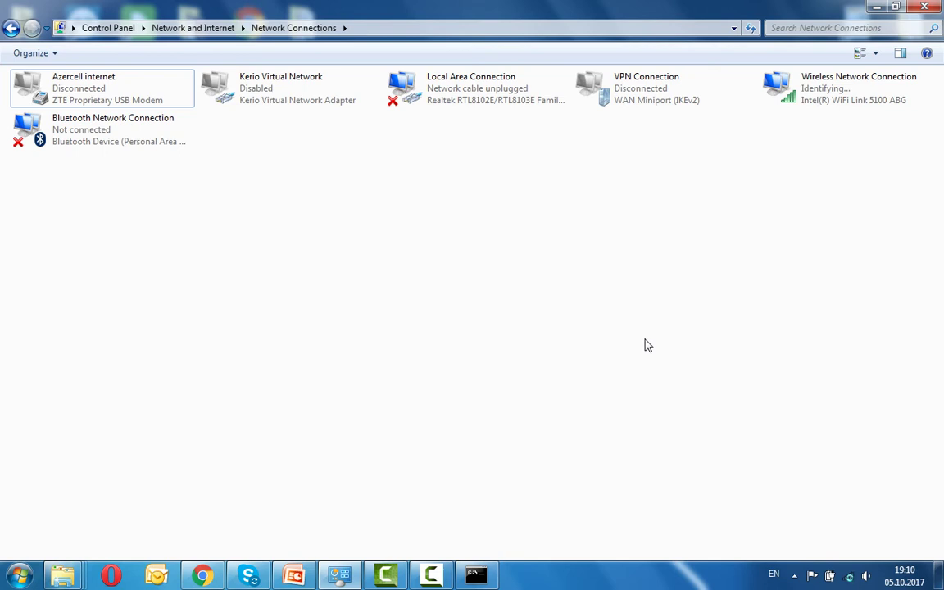
right_click(807, 89)
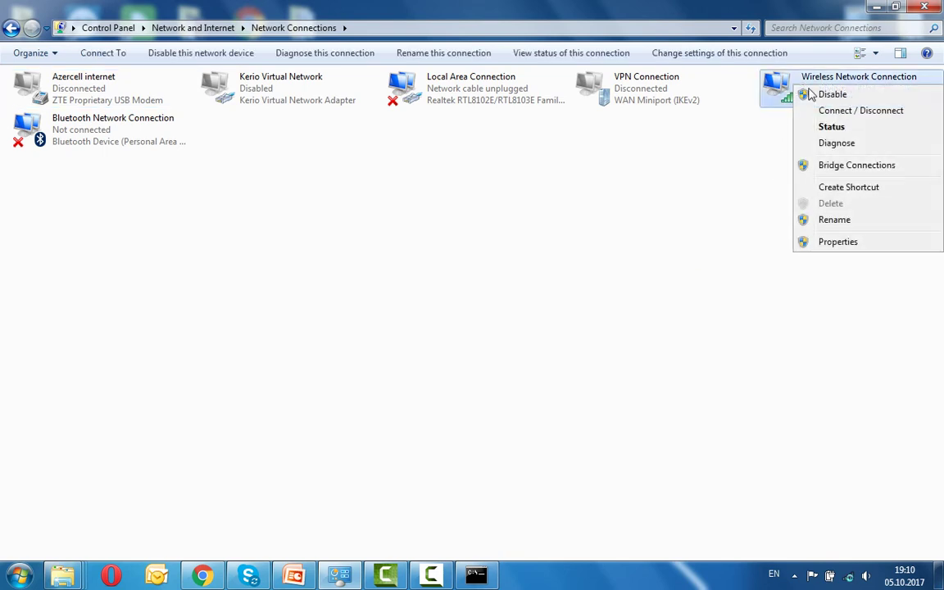
click(831, 95)
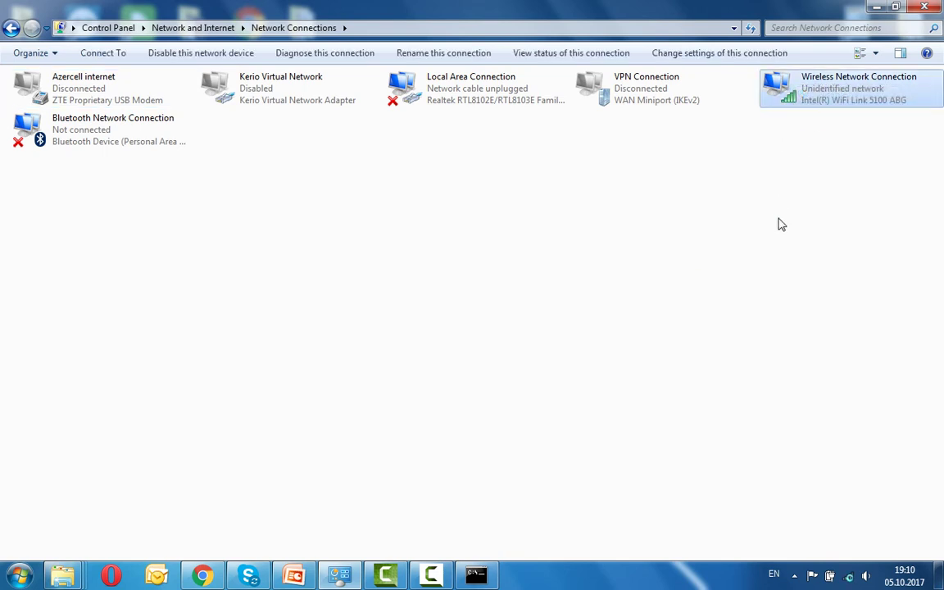
right_click(788, 86)
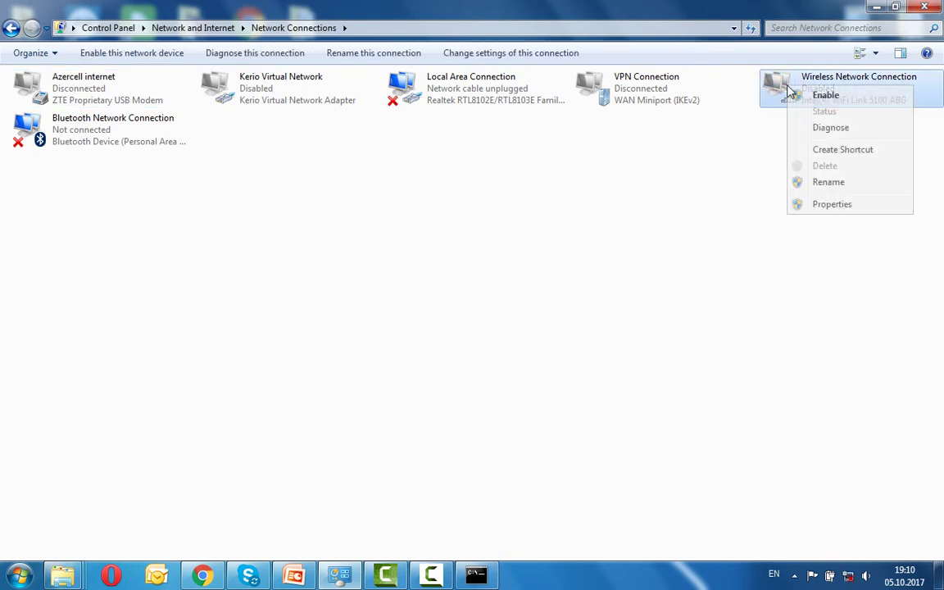
click(825, 96)
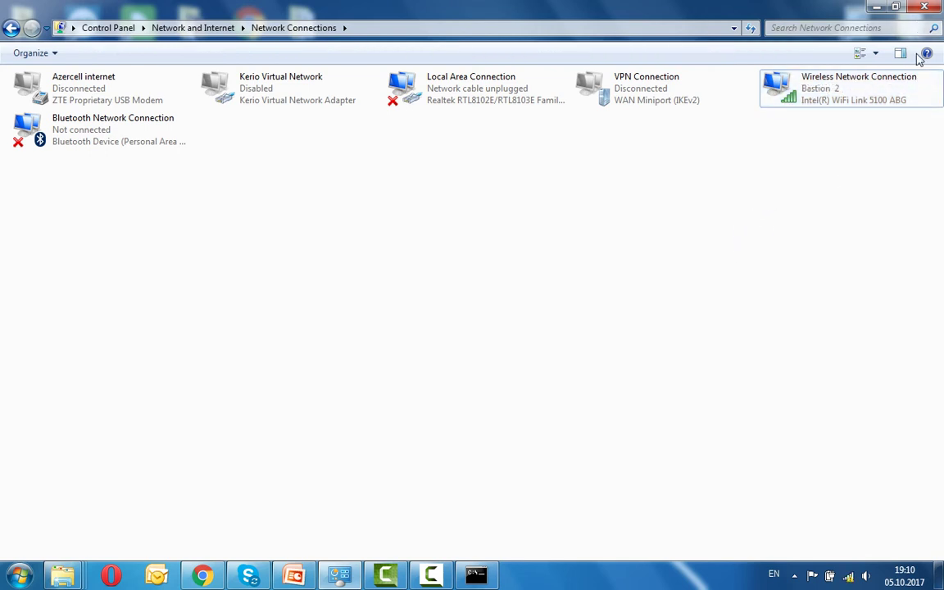
click(926, 7)
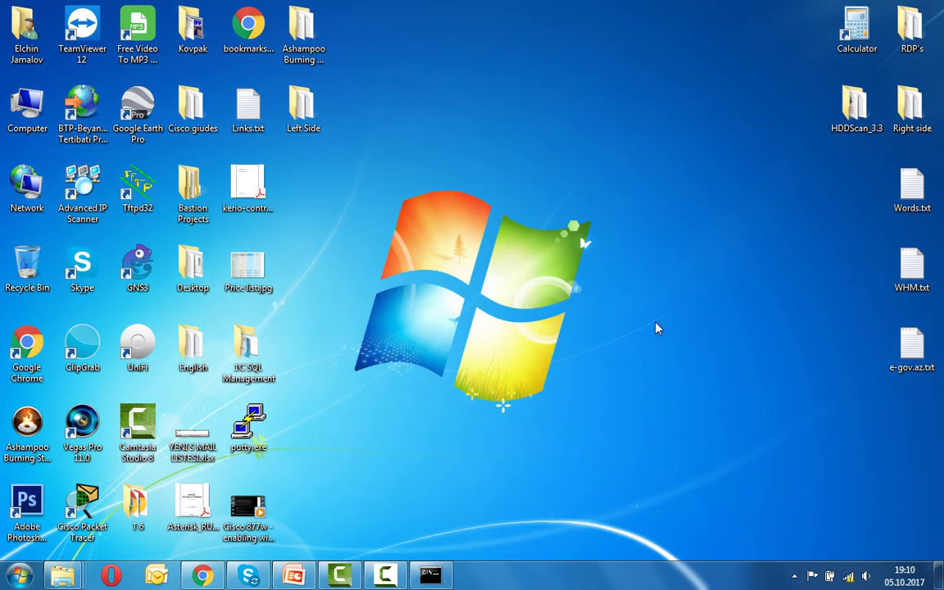
- Recheck the wireless connection status in the list of available networks and dismiss the list
click(203, 576)
click(203, 576)
click(797, 577)
click(769, 424)
click(849, 577)
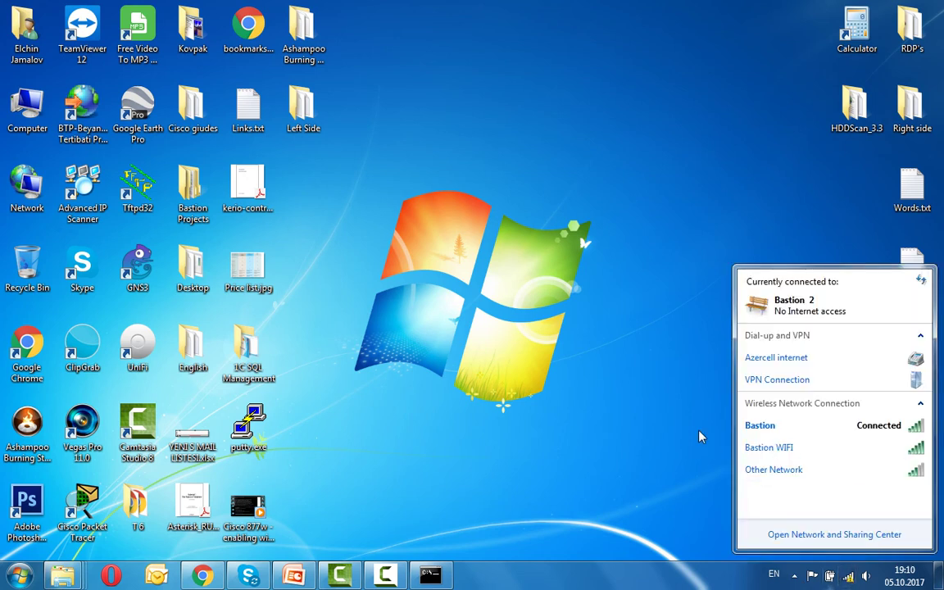
click(661, 325)
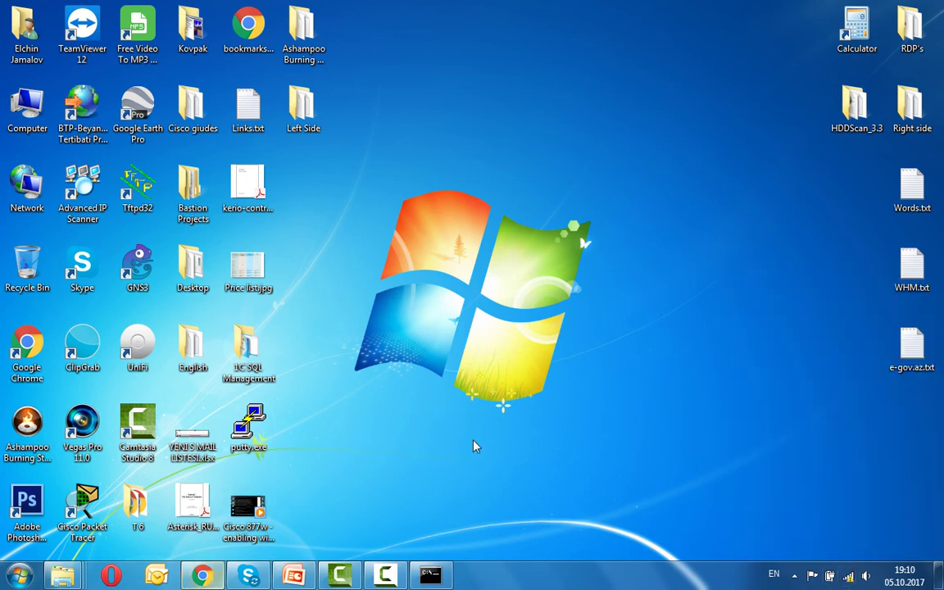
- Return to the engineer tools slide in PowerPoint and sketch a computer linked to two circled, cross-marked routers in a chain
click(296, 577)
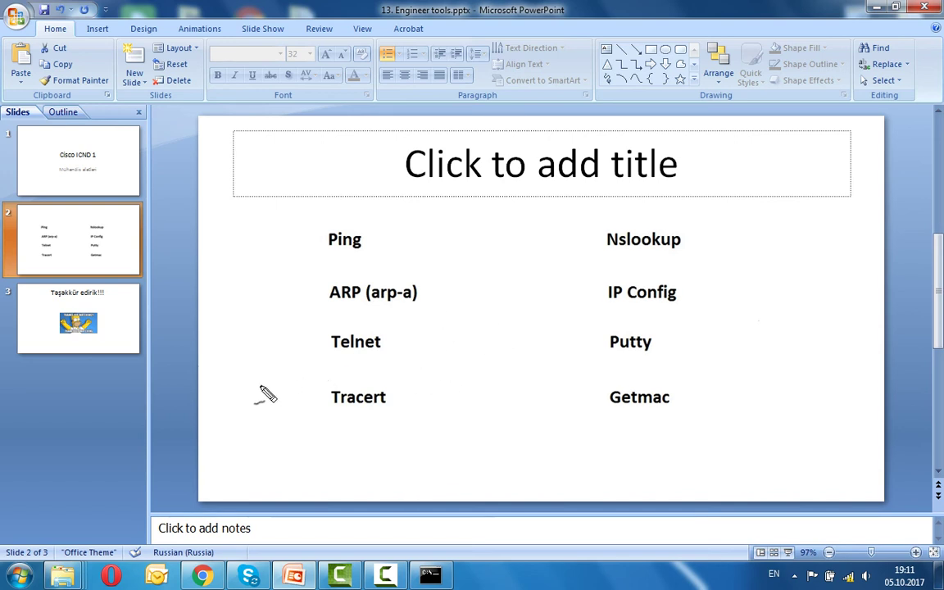
mouse_move(245, 352)
mouse_down()
mouse_move(259, 395)
mouse_move(240, 426)
mouse_move(331, 411)
mouse_move(295, 390)
mouse_move(315, 387)
mouse_move(323, 371)
mouse_move(384, 358)
mouse_move(410, 324)
mouse_move(448, 365)
mouse_move(385, 339)
mouse_up()
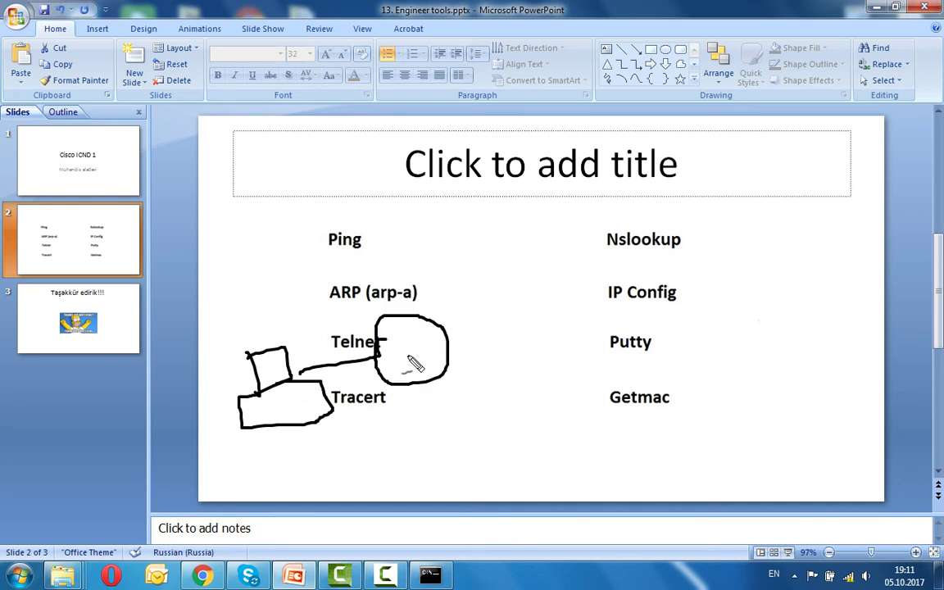
mouse_move(399, 334)
mouse_down()
mouse_move(413, 361)
mouse_move(425, 344)
mouse_up()
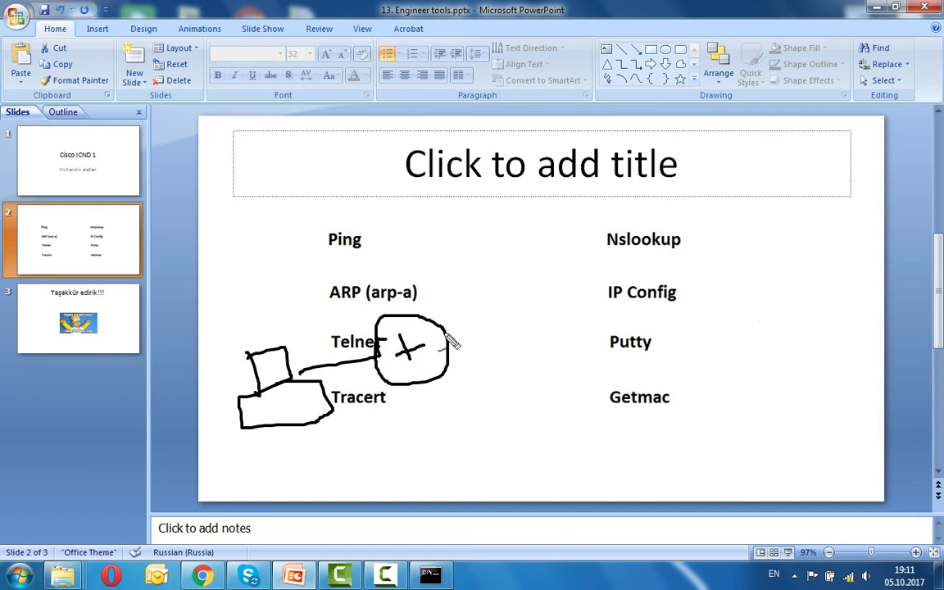
mouse_move(447, 332)
mouse_down()
mouse_move(526, 302)
mouse_move(519, 264)
mouse_move(532, 254)
mouse_move(552, 258)
mouse_move(558, 321)
mouse_move(523, 299)
mouse_move(545, 305)
mouse_up()
drag(531, 297, 559, 282)
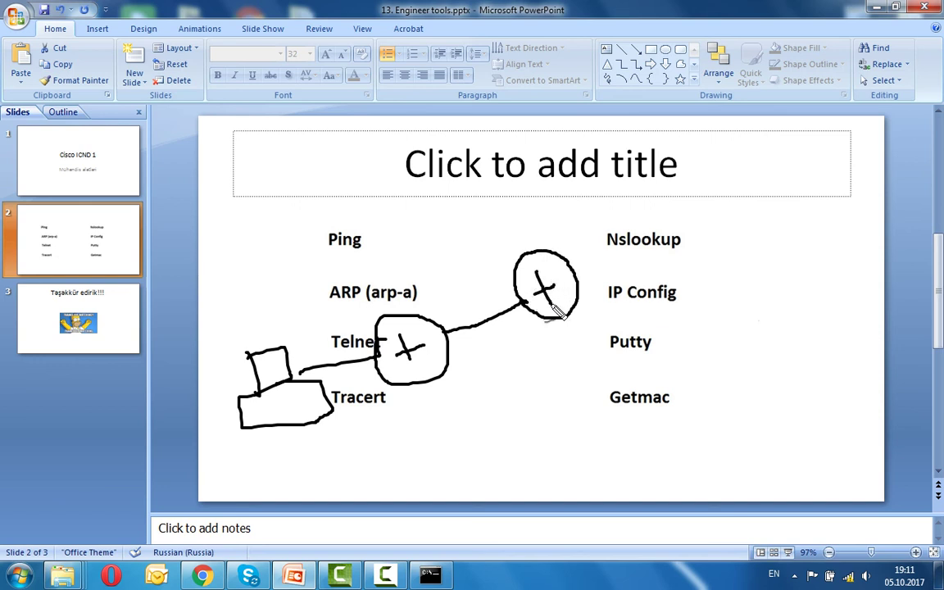